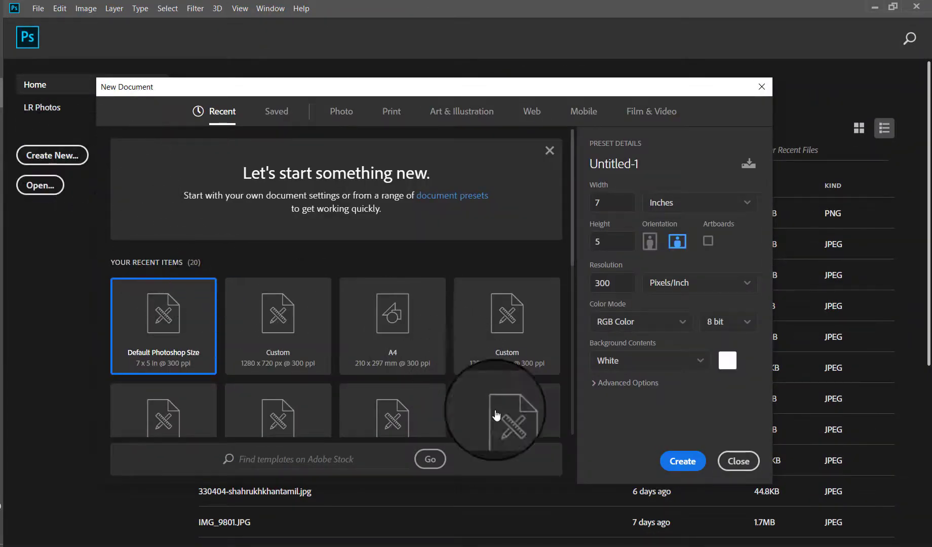
Create a blank 7 × 5 inch, 300 ppi document using the Default Photoshop Size preset.
left_click(677, 462)
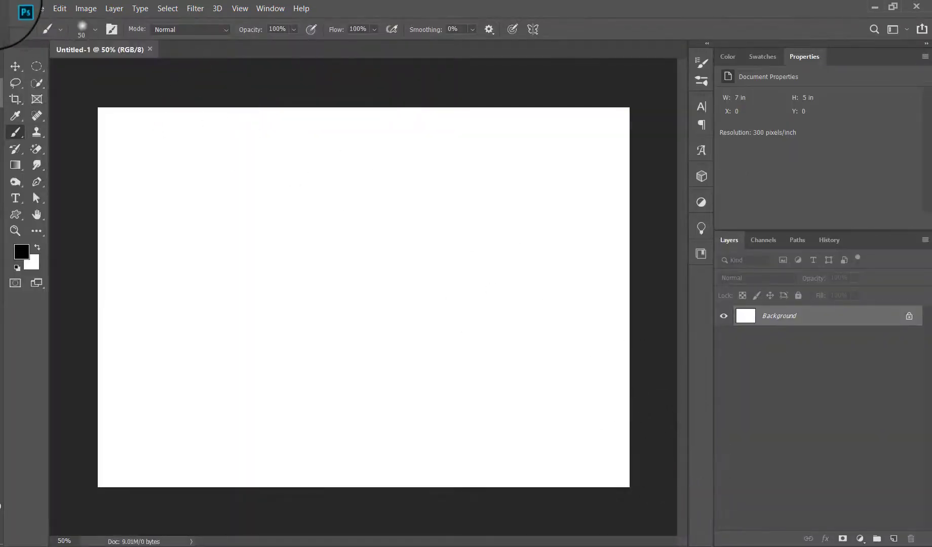
Place the gold oil lamp PNG as an embedded layer and commit it.
left_click(45, 10)
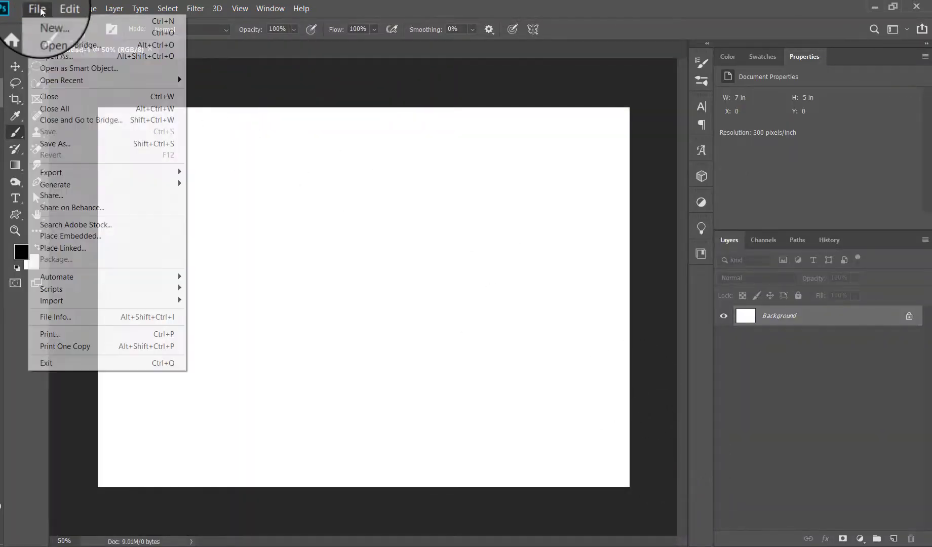
left_click(72, 237)
scroll(345, 174, "down", 1)
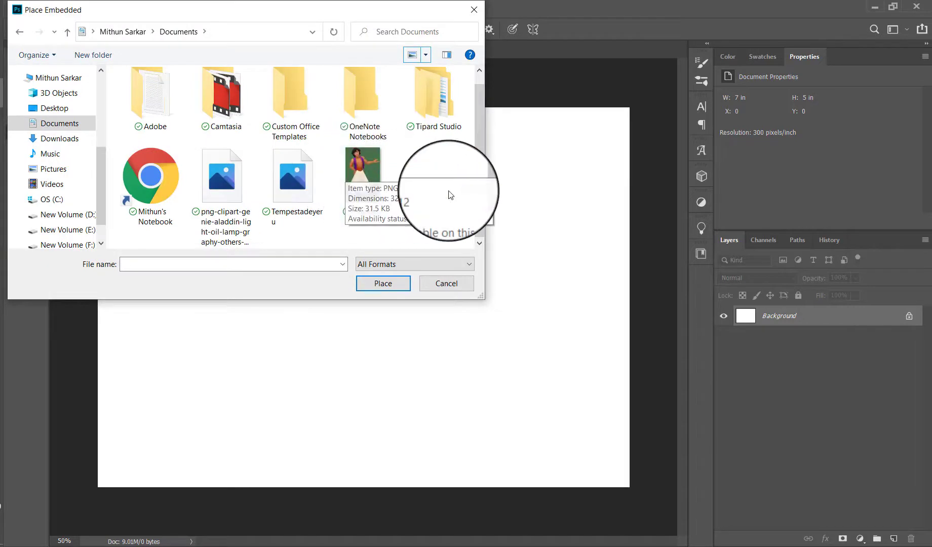
double_click(226, 189)
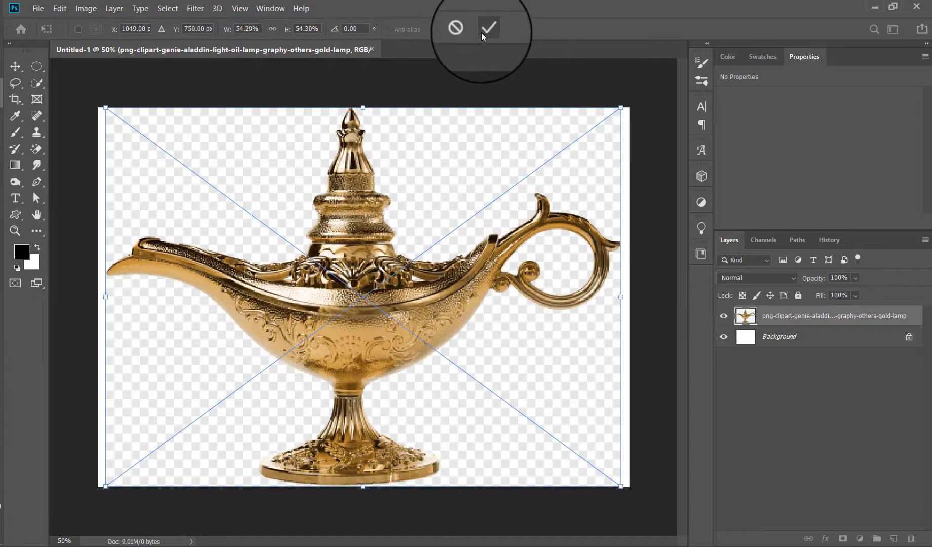
left_click(487, 28)
Rasterize the lamp layer and Magic-Erase its checkerboard backdrop, including inside the handle loop.
key("b")
left_click(37, 150)
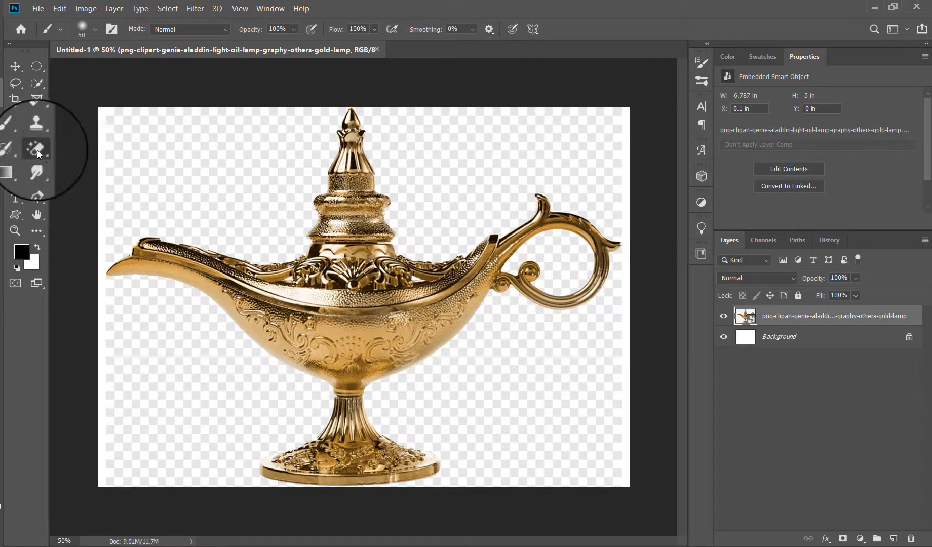
left_click(219, 175)
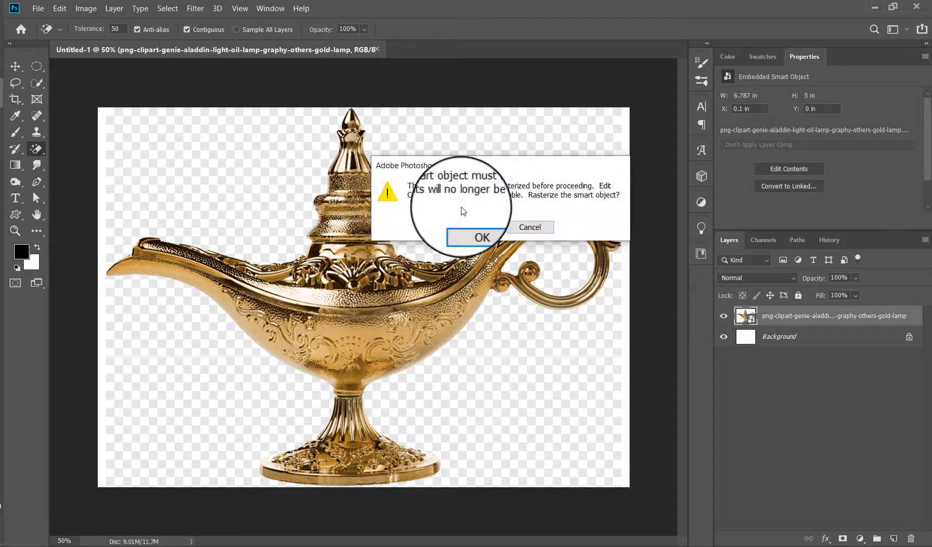
left_click(461, 227)
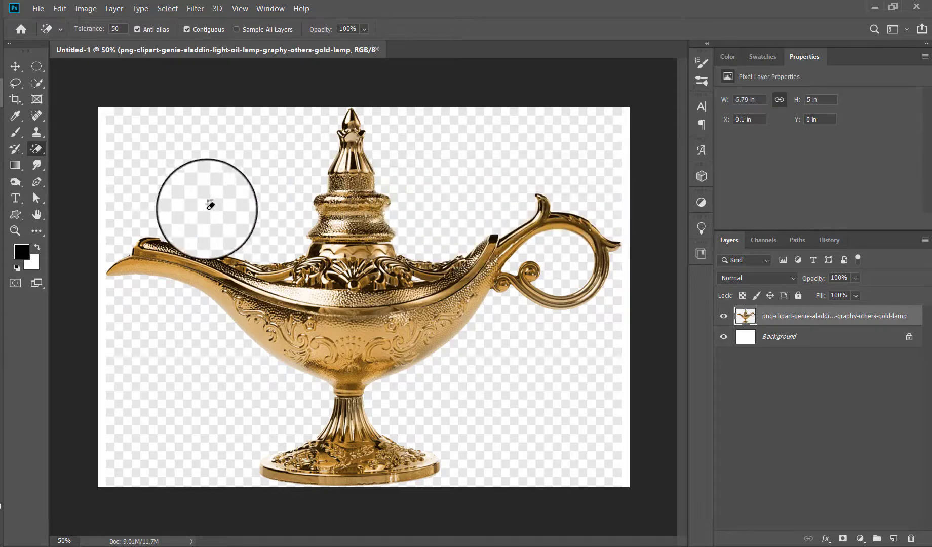
left_click(211, 164)
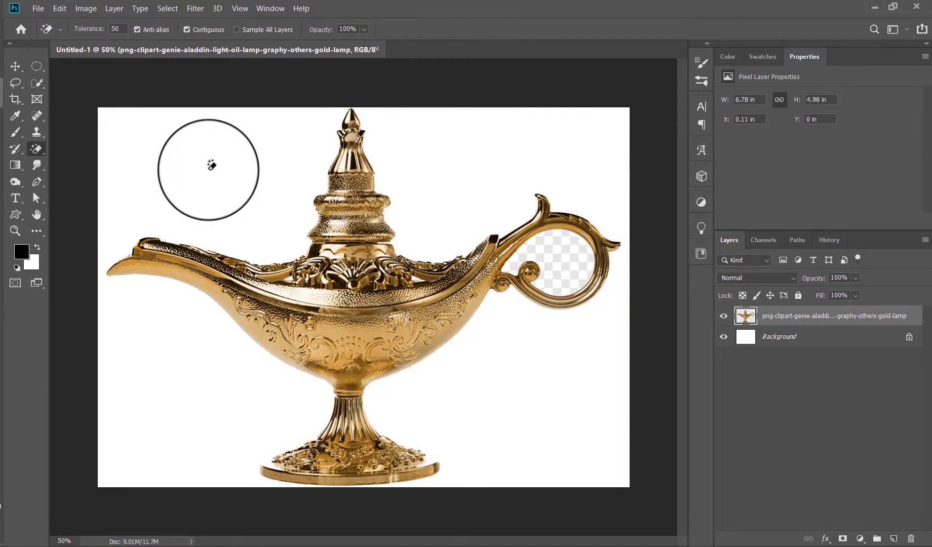
left_click(557, 264)
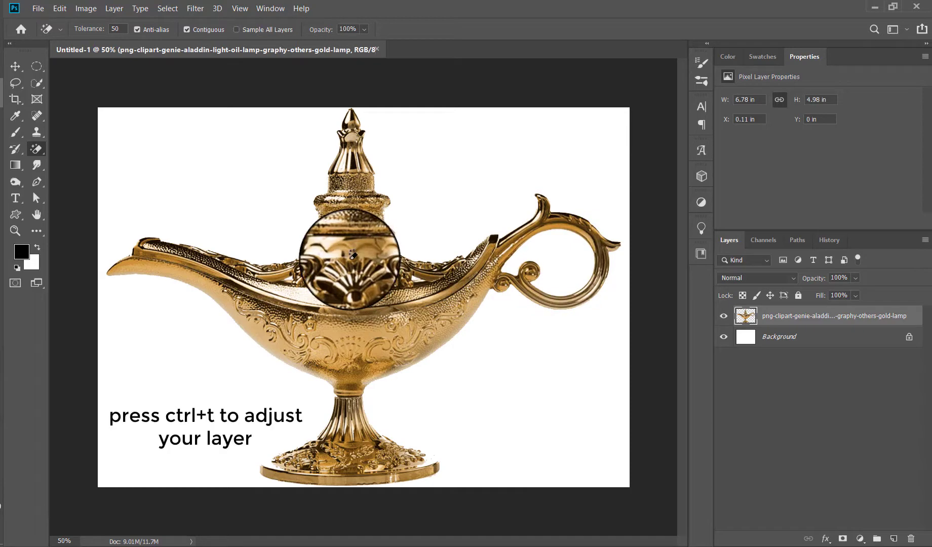
Flip the lamp horizontally and shrink it to about half size.
key("ctrl+t")
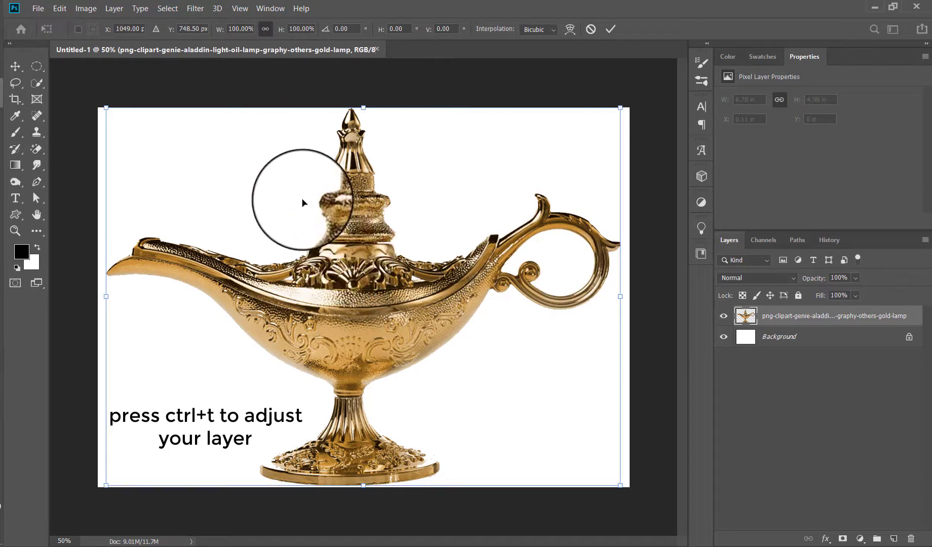
right_click(303, 200)
left_click(342, 354)
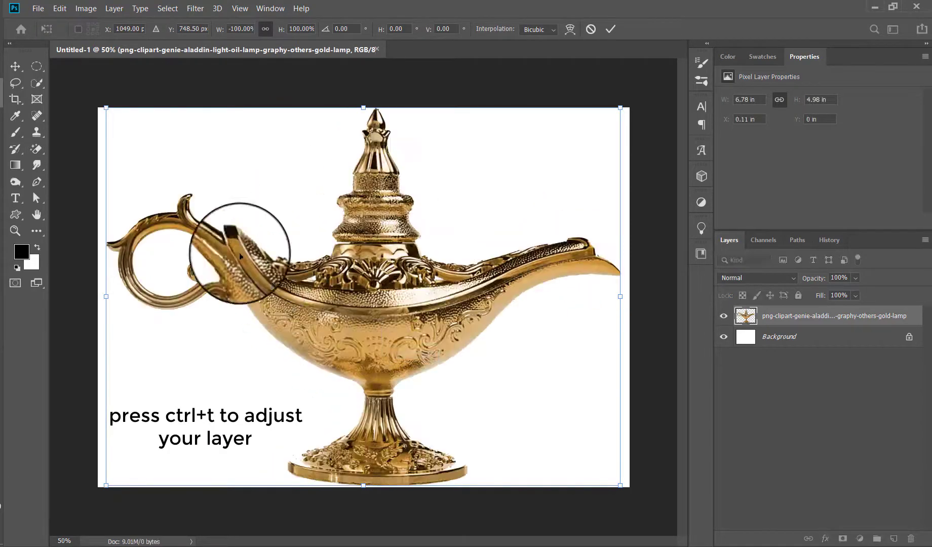
left_click_drag(101, 103, 305, 302)
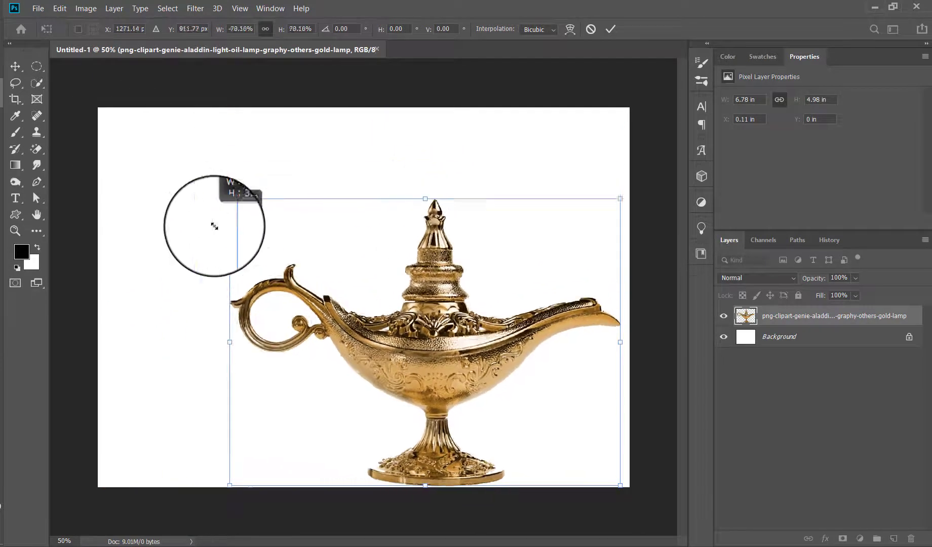
Move the lamp to the lower-left, widen it to about 66%, and commit the transform.
mouse_move(445, 380)
left_mouse_down()
mouse_move(304, 346)
mouse_move(259, 354)
mouse_move(260, 365)
left_mouse_up()
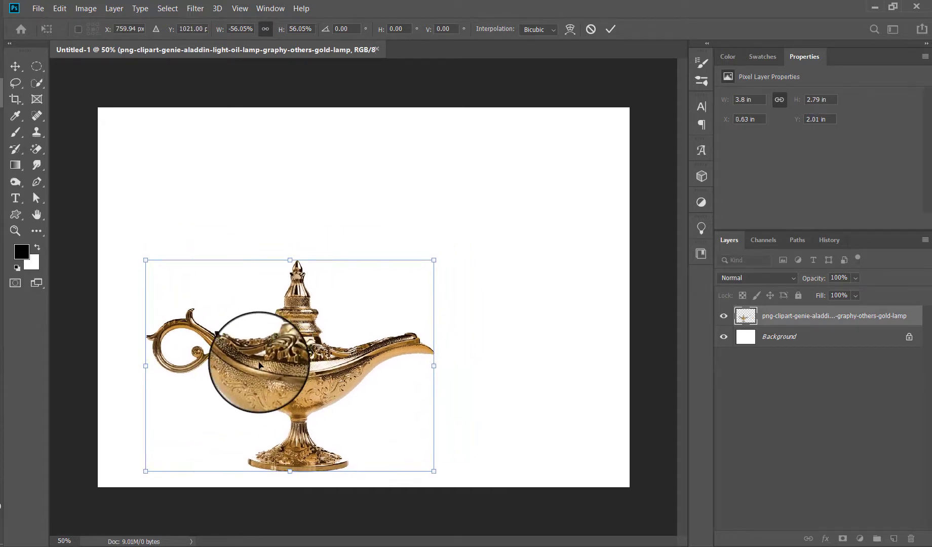
left_click_drag(431, 366, 471, 364)
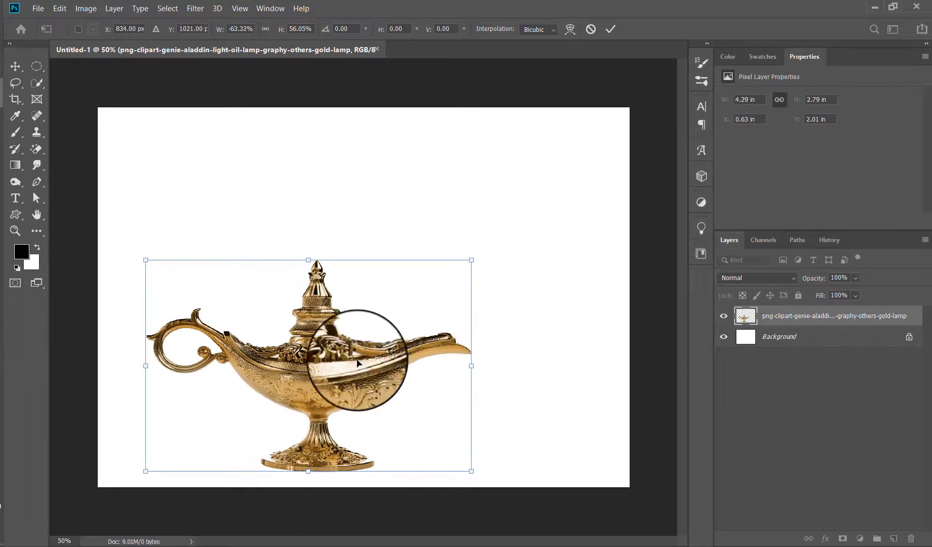
left_click_drag(357, 361, 345, 361)
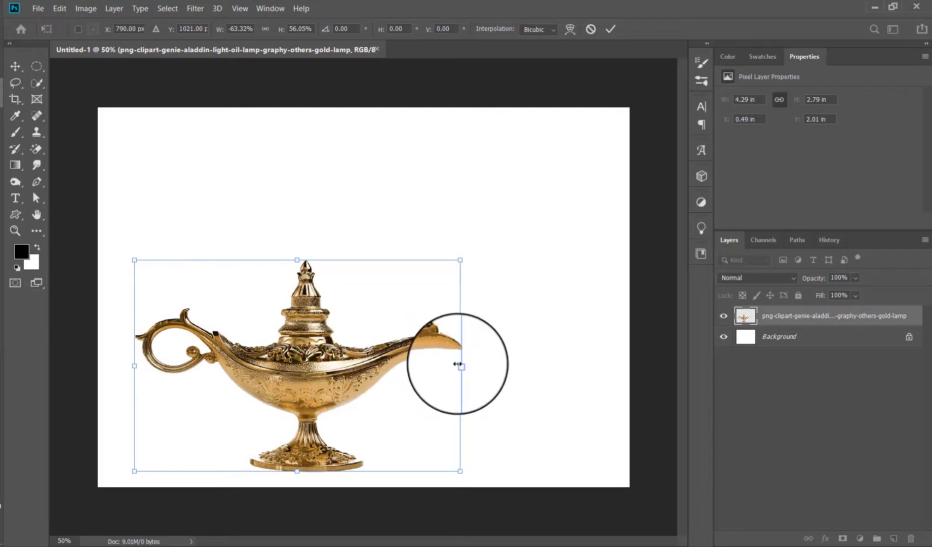
left_click_drag(457, 364, 471, 364)
left_click_drag(405, 315, 397, 315)
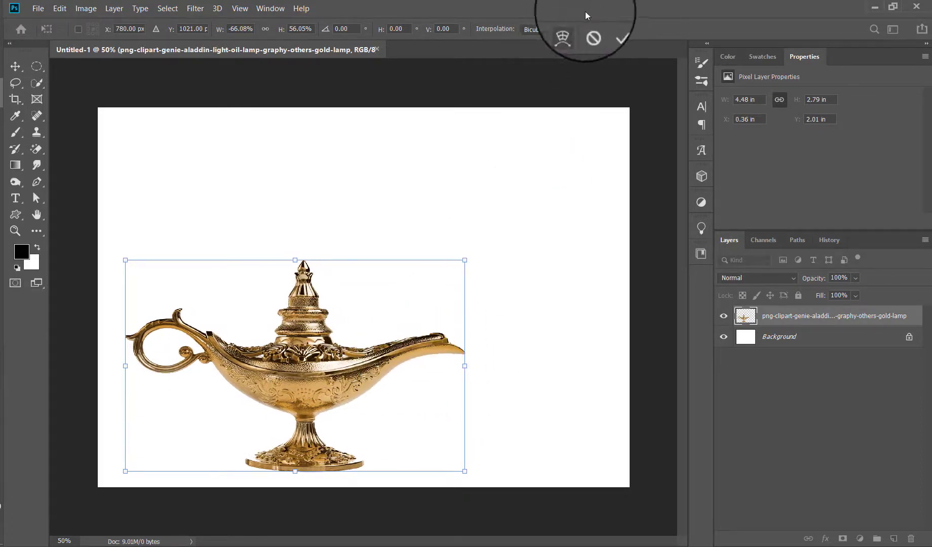
left_click(612, 29)
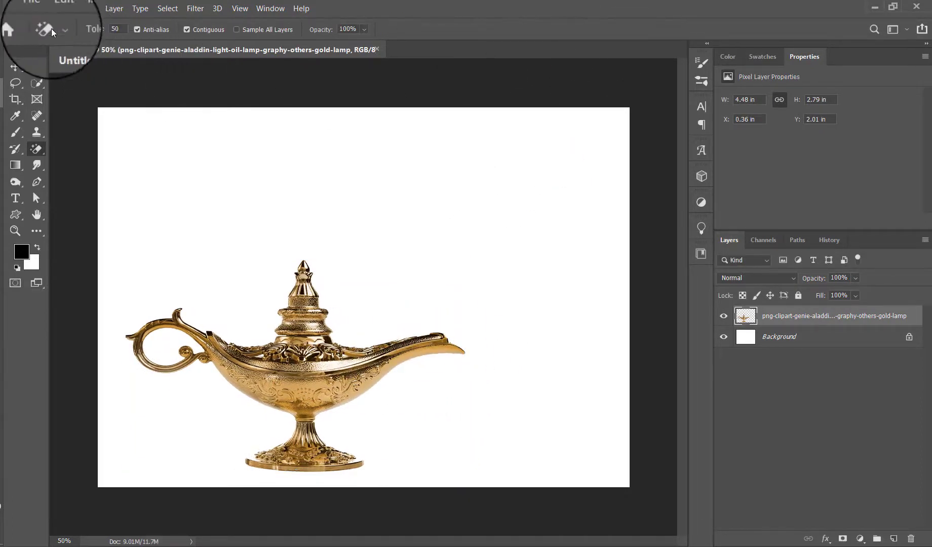
Place the Tempestadeyeru caped woman image as an embedded layer.
left_click(33, 8)
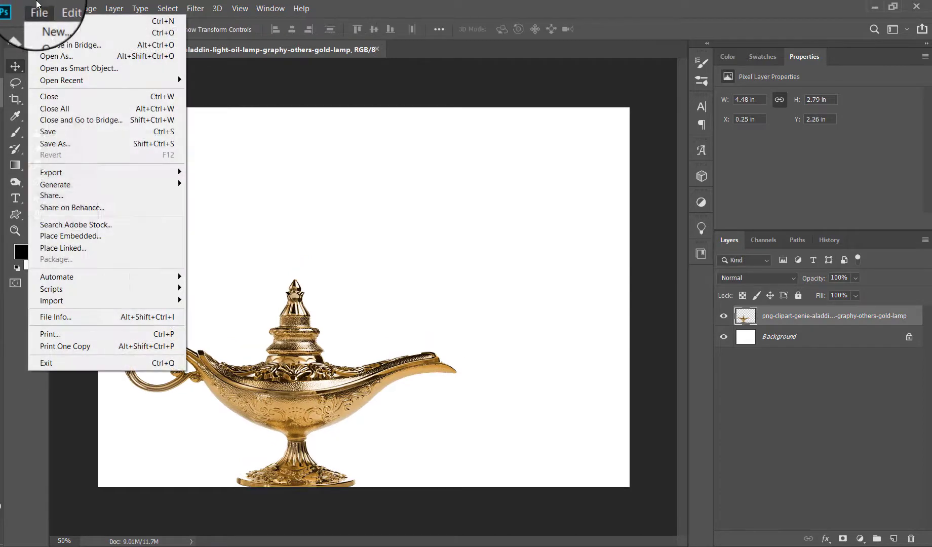
left_click(77, 238)
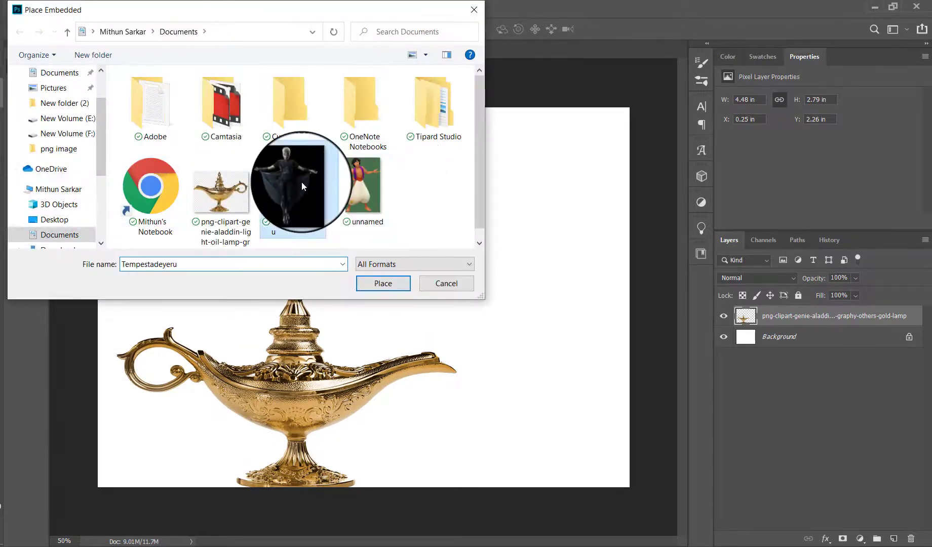
double_click(303, 187)
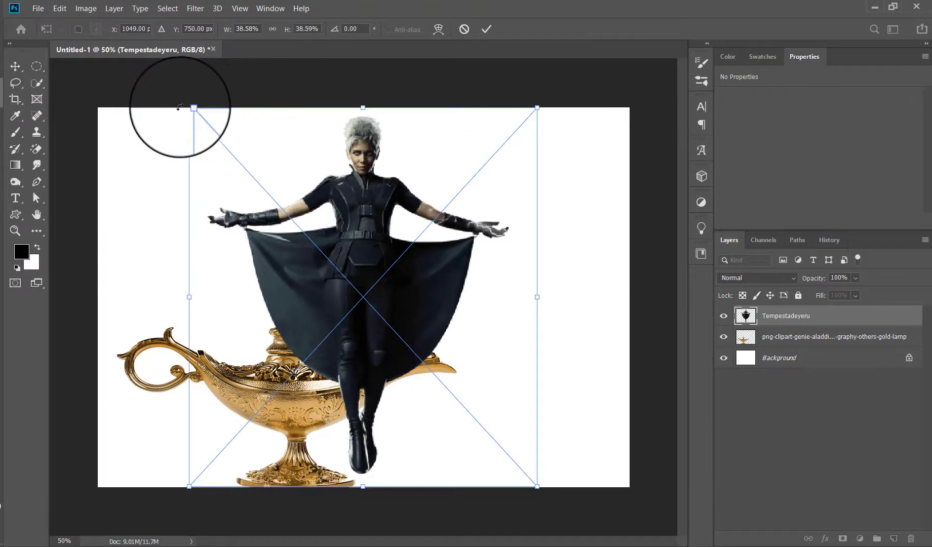
Shrink the woman and position her above the lamp spout, then commit.
left_click_drag(189, 107, 310, 239)
left_click_drag(397, 327, 405, 178)
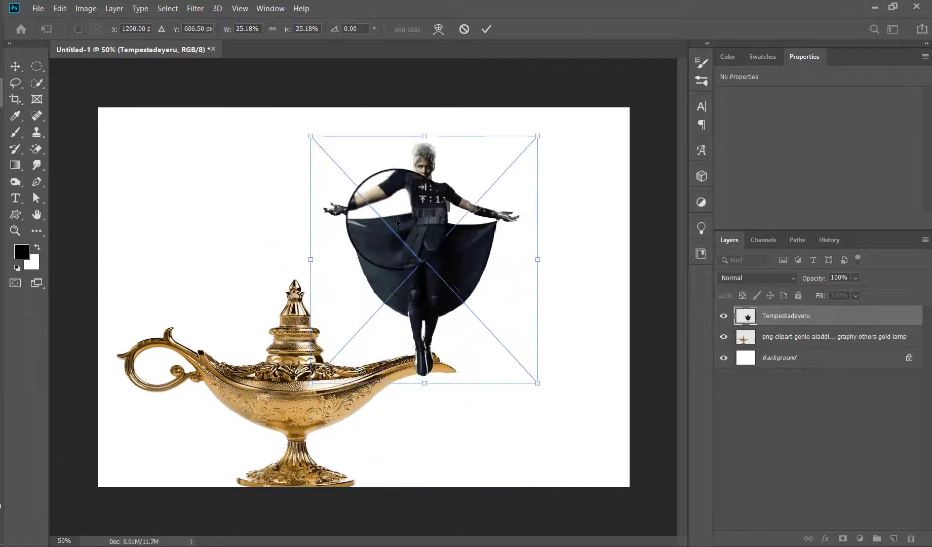
left_click_drag(318, 91, 343, 117)
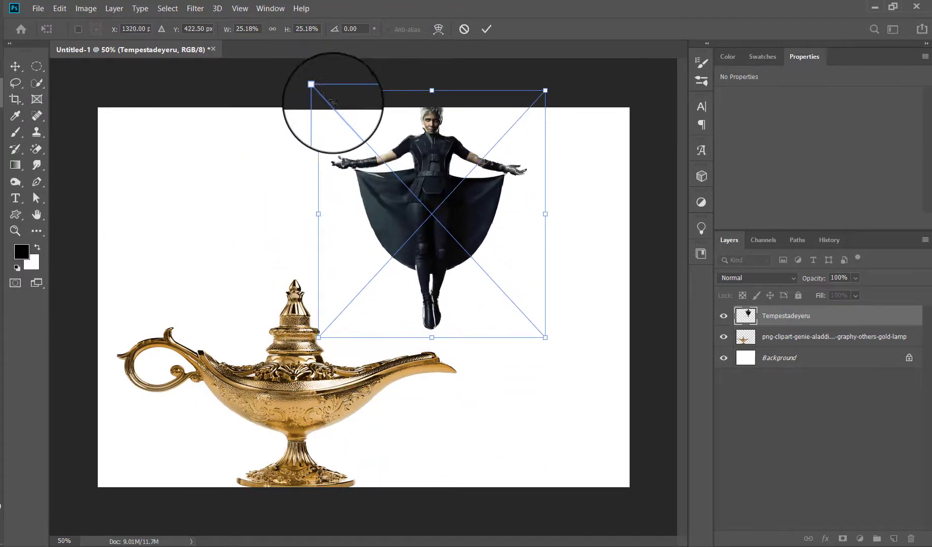
left_click_drag(427, 181, 411, 162)
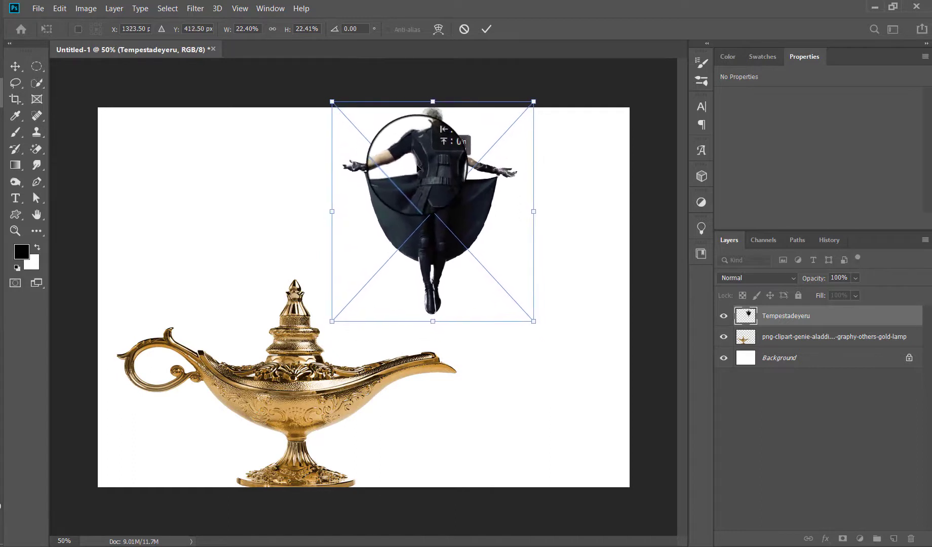
left_click(485, 31)
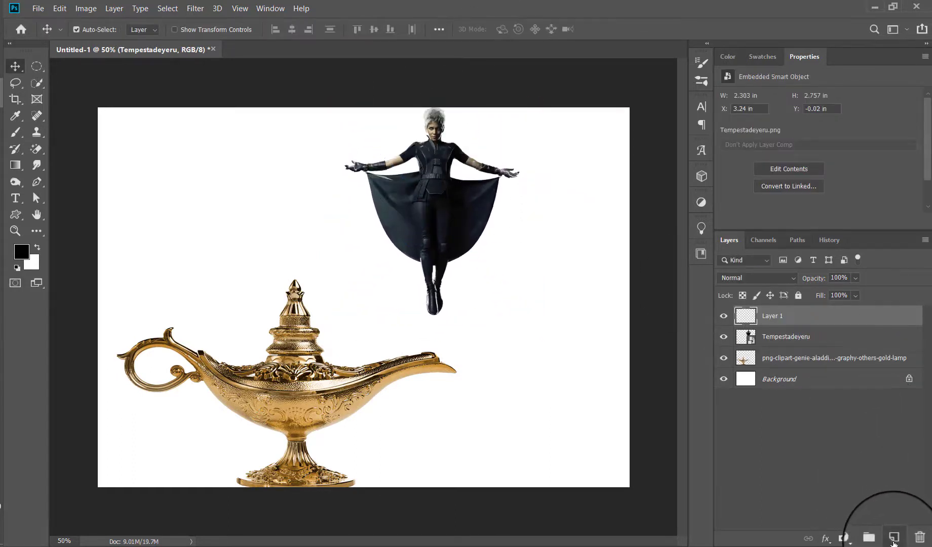
Start a Pen path at the lamp spout to outline the genie tail.
left_click(39, 183)
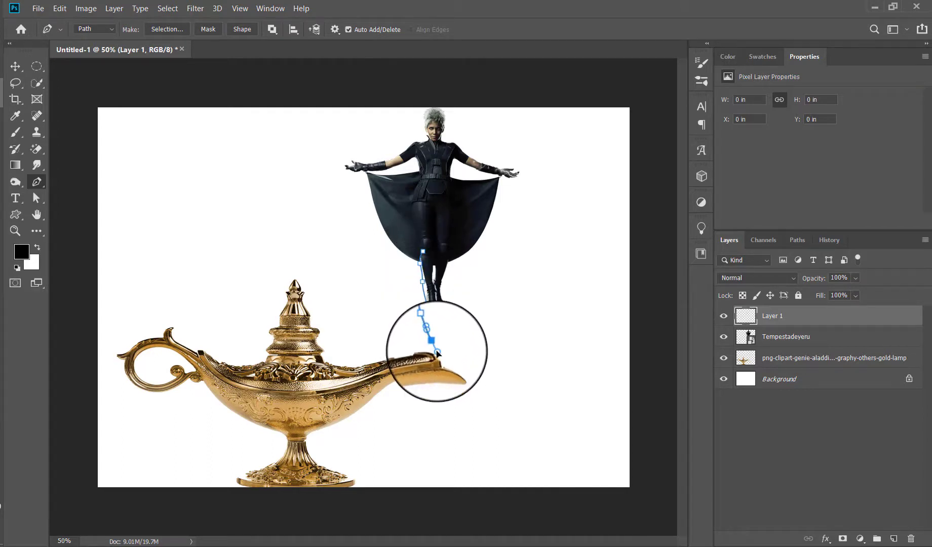
left_click(439, 357)
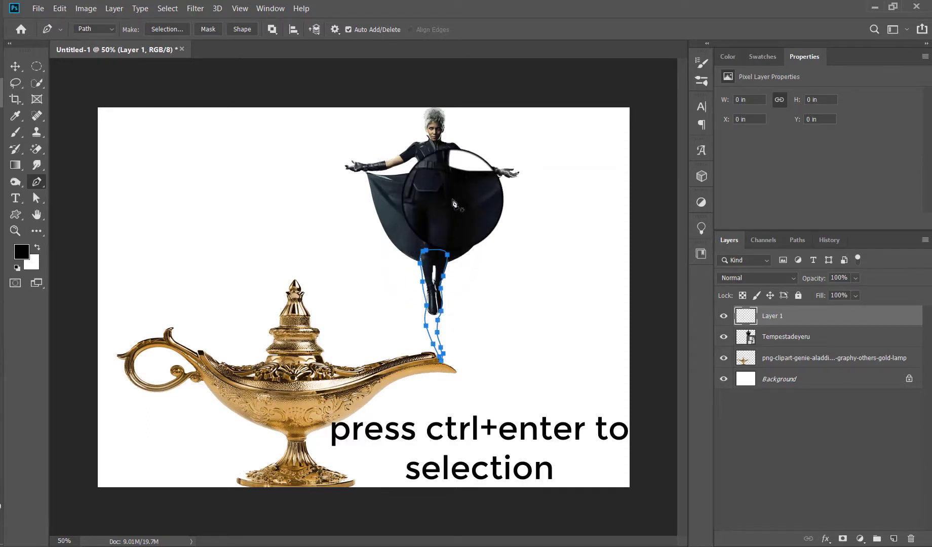
Turn the tail path into a selection and fill it with black on Layer 1.
right_click(416, 209)
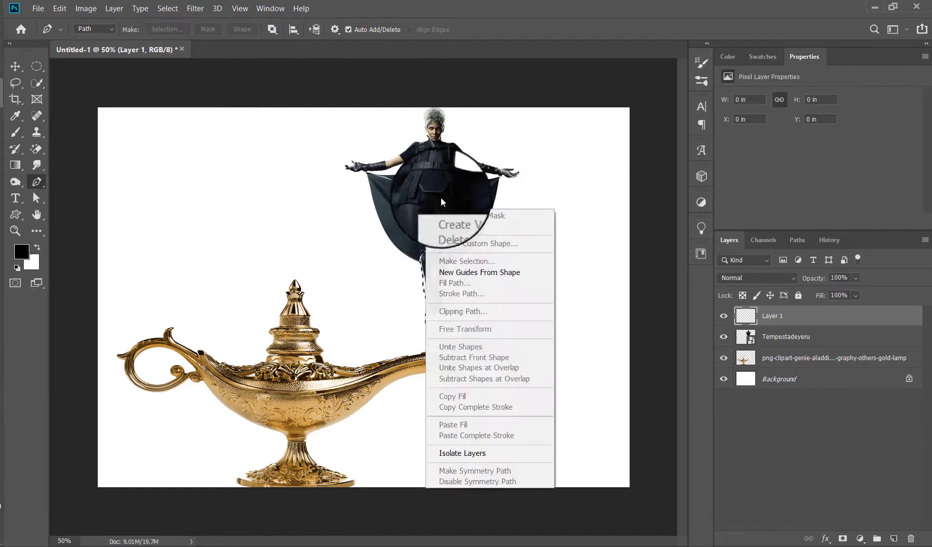
key("Escape")
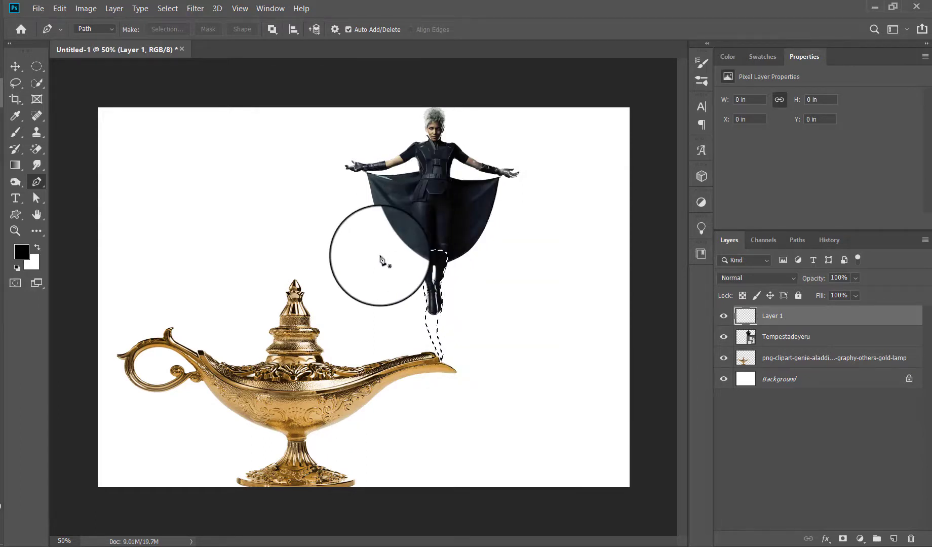
key("alt+BackSpace")
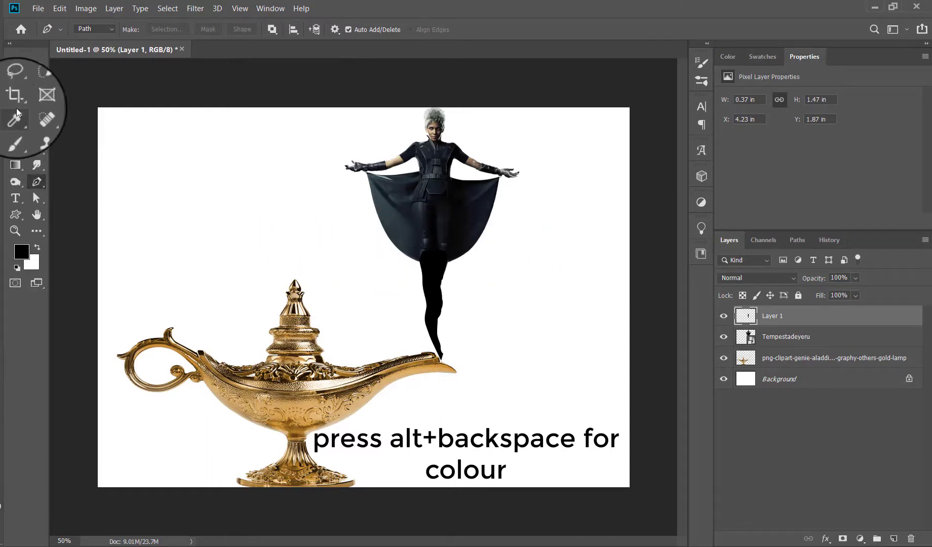
left_click(15, 132)
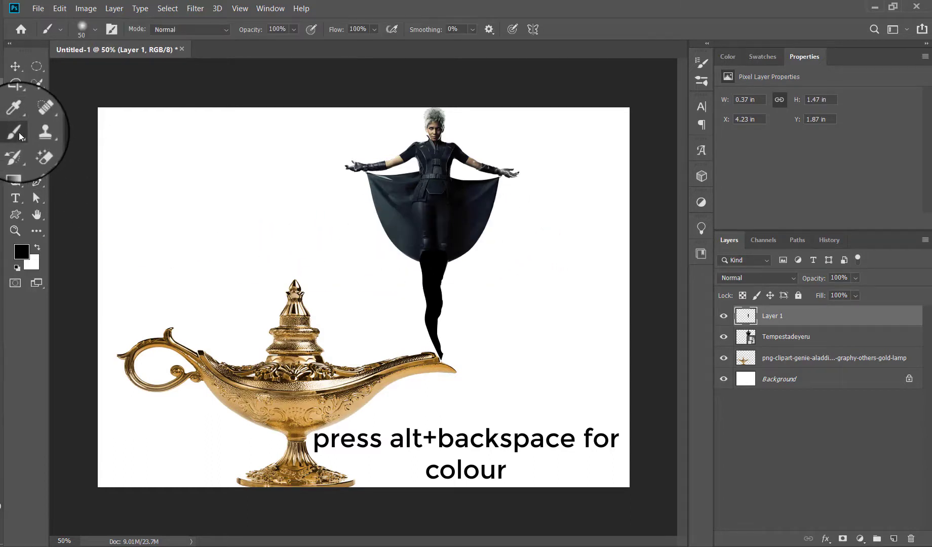
Add a mask to Layer 1, brush out the lower cape area, and select Tempestadeyeru too.
left_click(844, 538)
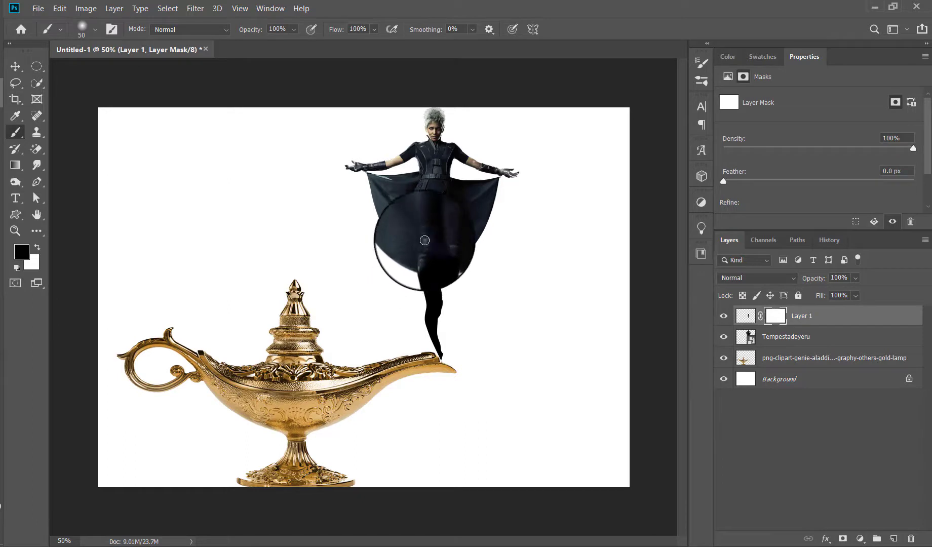
mouse_move(425, 240)
left_mouse_down()
mouse_move(480, 270)
mouse_move(431, 246)
mouse_move(395, 271)
mouse_move(502, 351)
mouse_move(447, 355)
left_mouse_up()
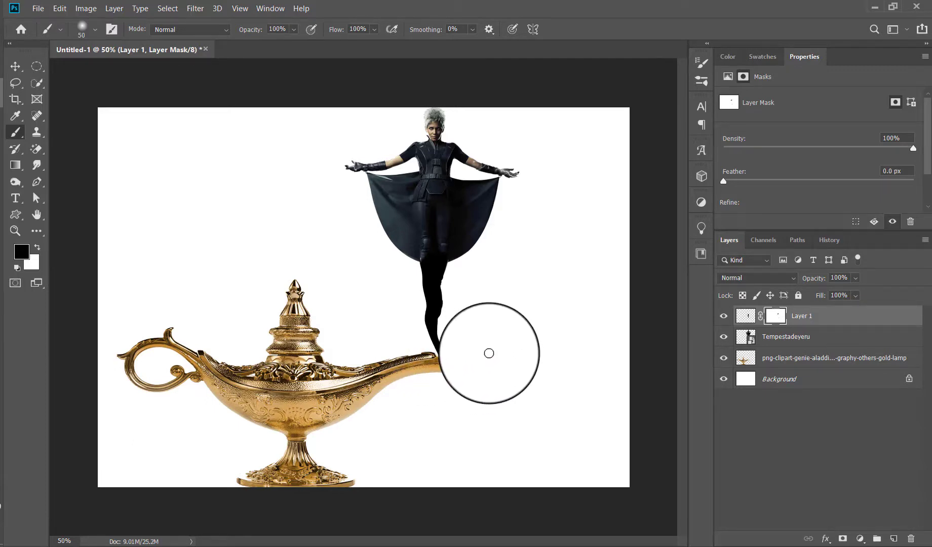
left_click(788, 337, "shift")
left_click(13, 69)
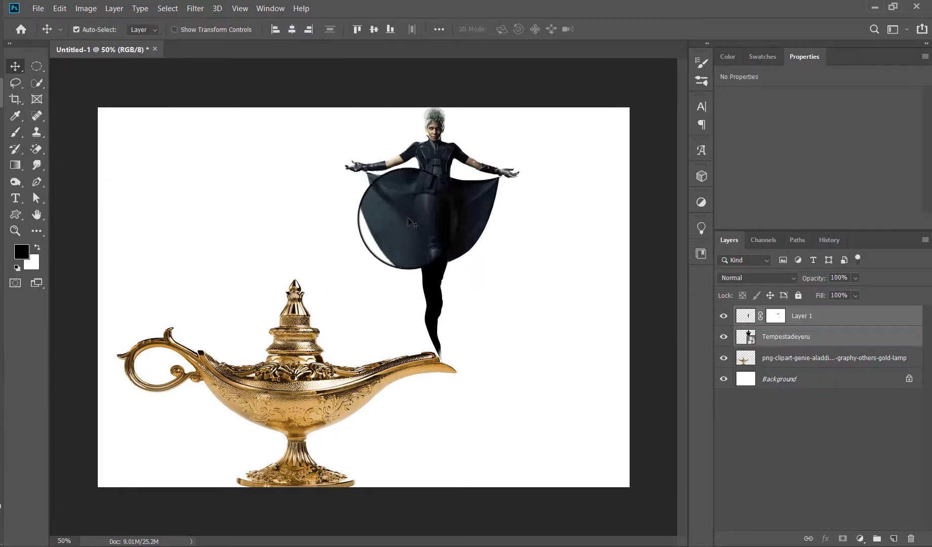
Move the lamp layer to the top and merge it with Layer 1 and Tempestadeyeru.
left_click_drag(424, 217, 425, 221)
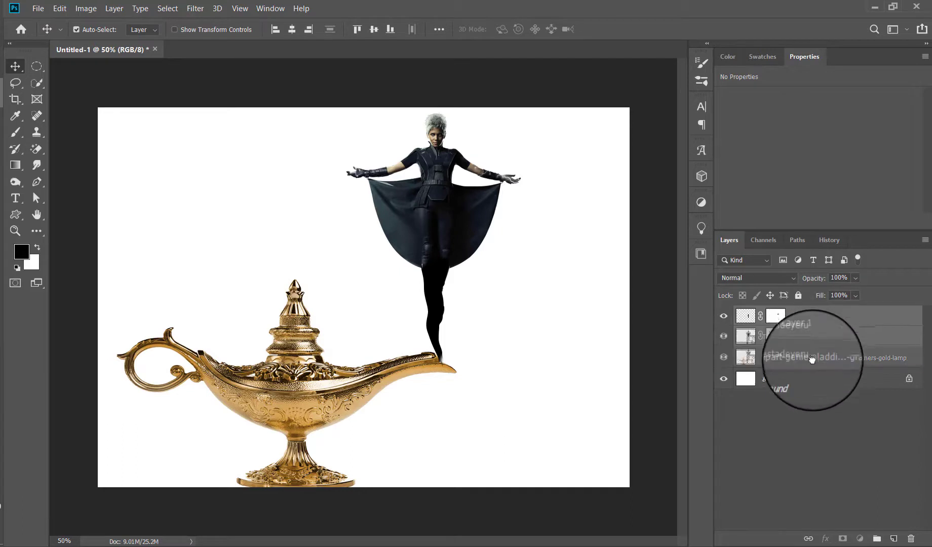
left_click_drag(812, 353, 821, 362)
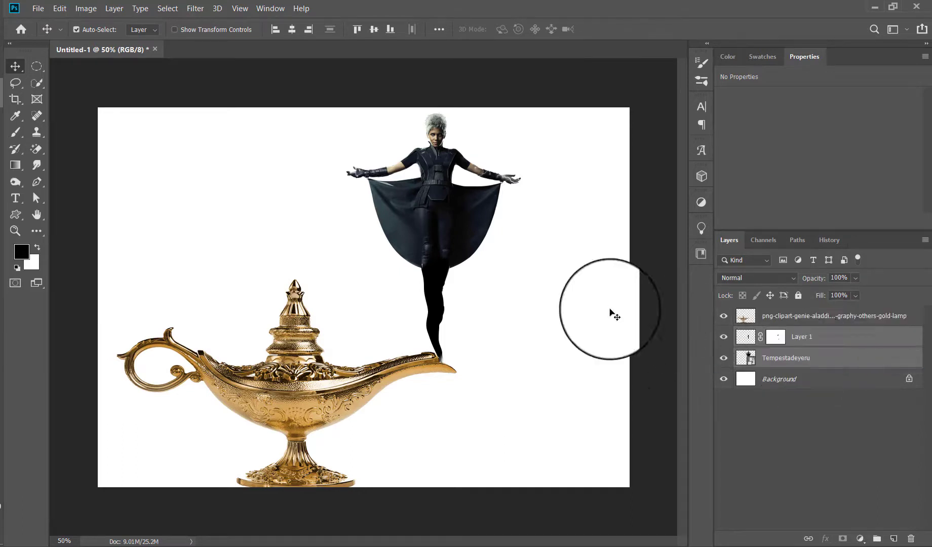
left_click(587, 326)
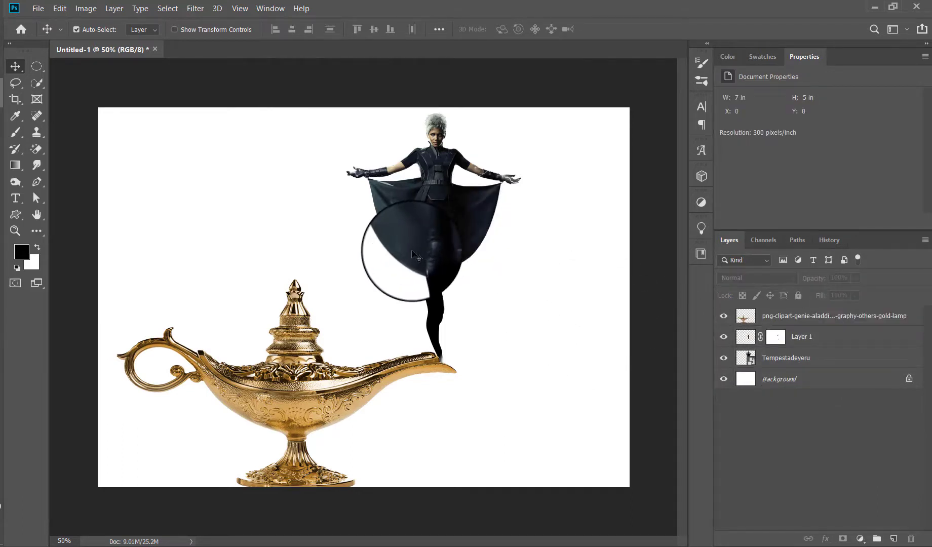
left_click(790, 323)
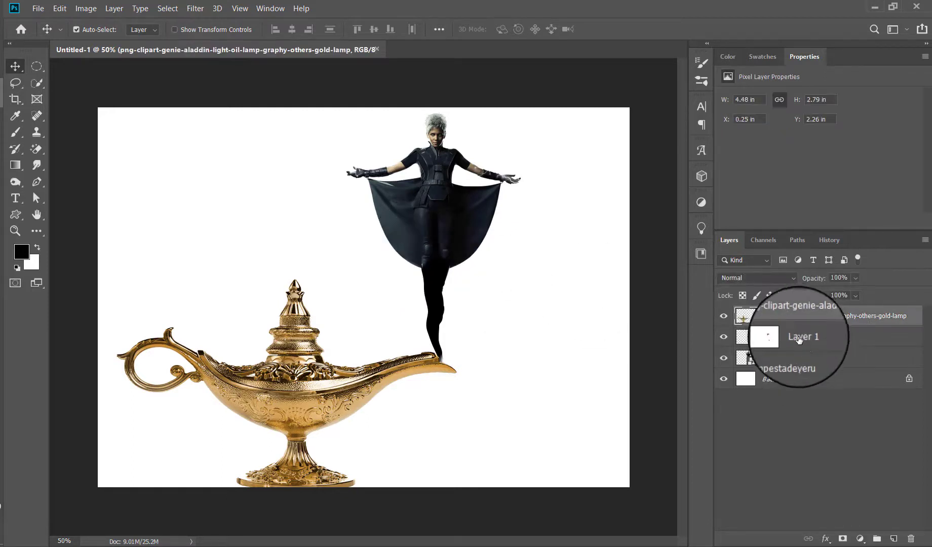
left_click(810, 364, "shift")
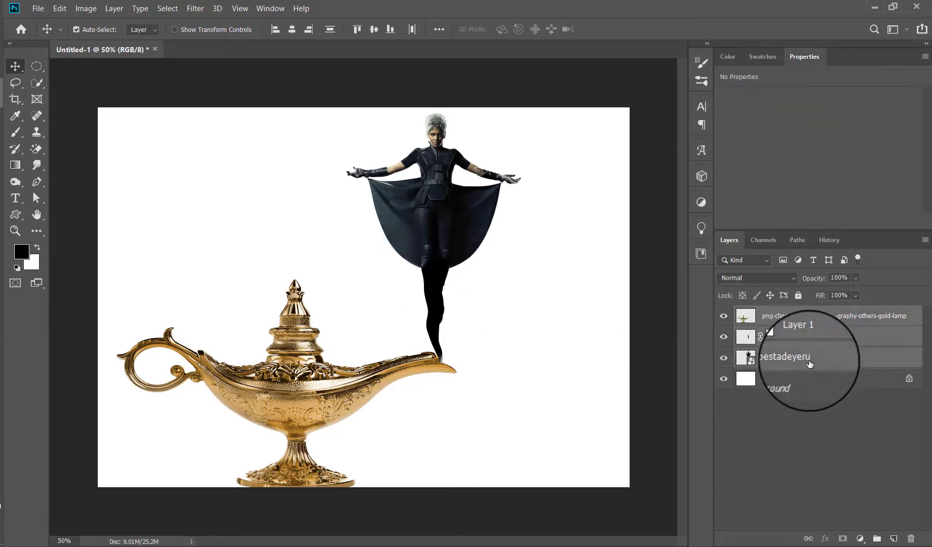
right_click(809, 337)
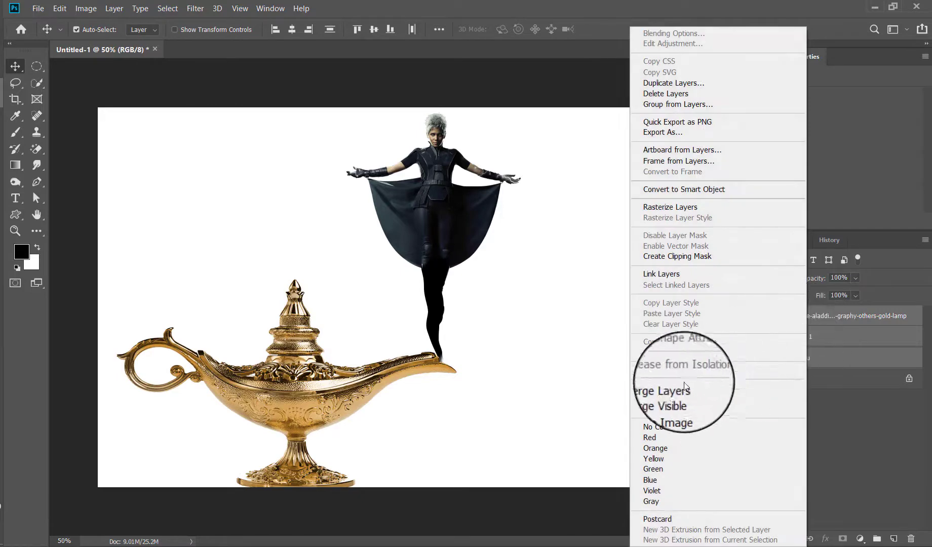
left_click(679, 385)
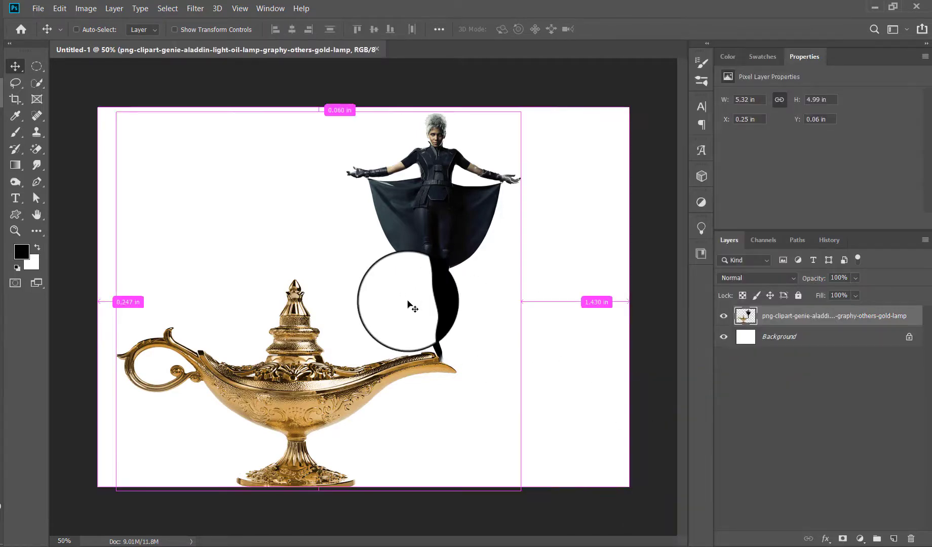
Scale the merged lamp-and-genie layer to about 62% and raise it toward top-centre.
key("ctrl+t")
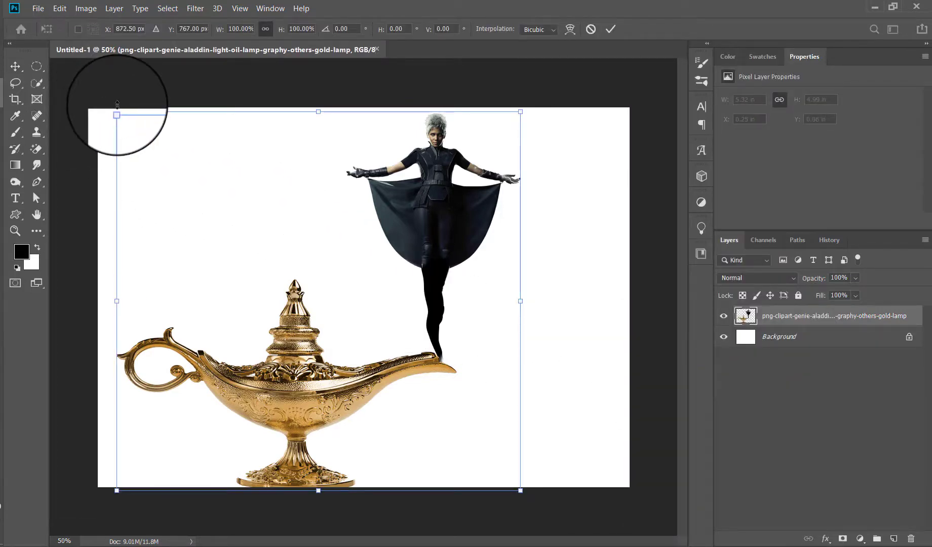
left_click_drag(117, 111, 278, 241)
left_click_drag(372, 354, 376, 237)
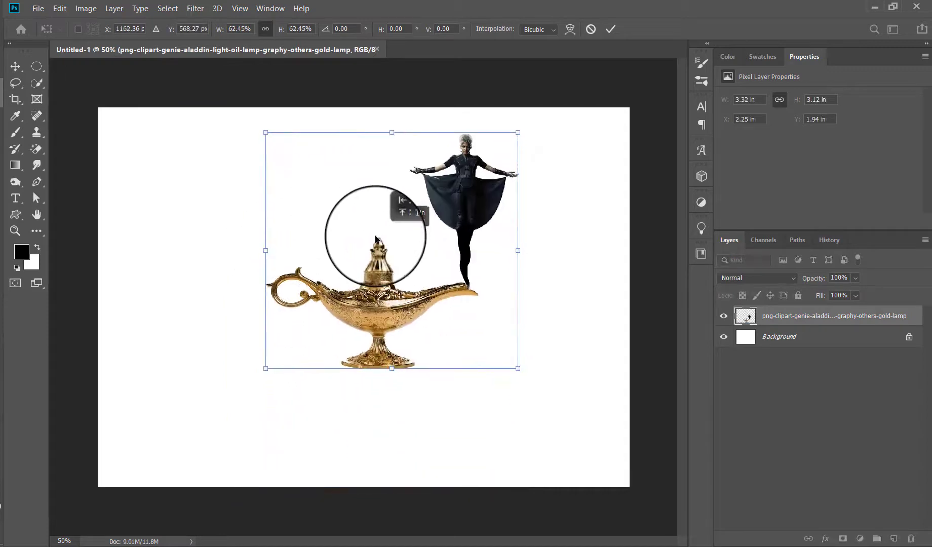
left_click(614, 29)
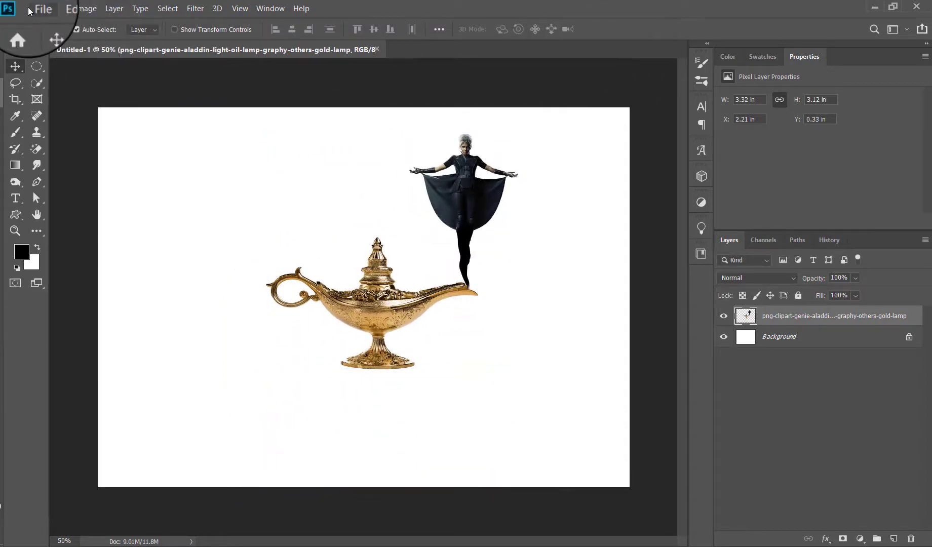
left_click(38, 8)
Place the Aladdin image at about 135.56%, tilted, palm under the lamp, then shift the lamp up-right.
left_click(40, 235)
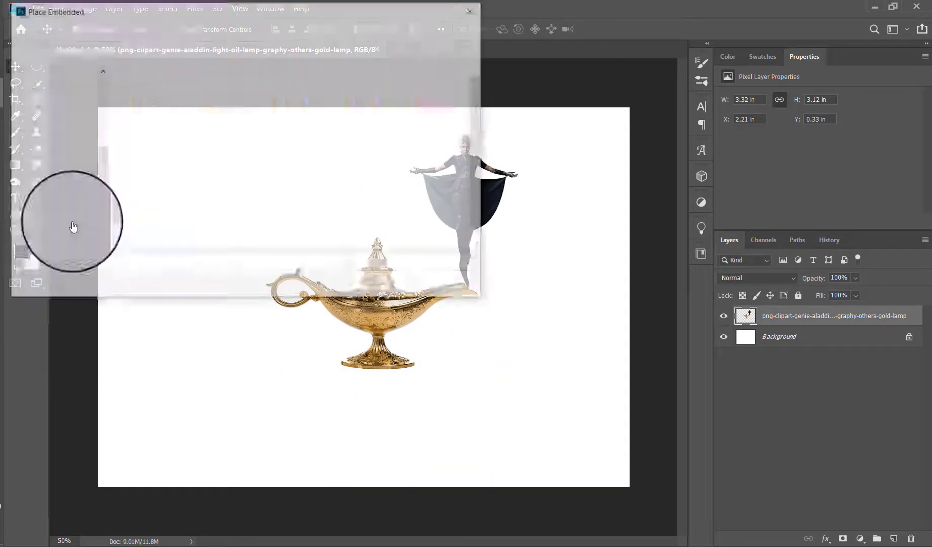
double_click(372, 189)
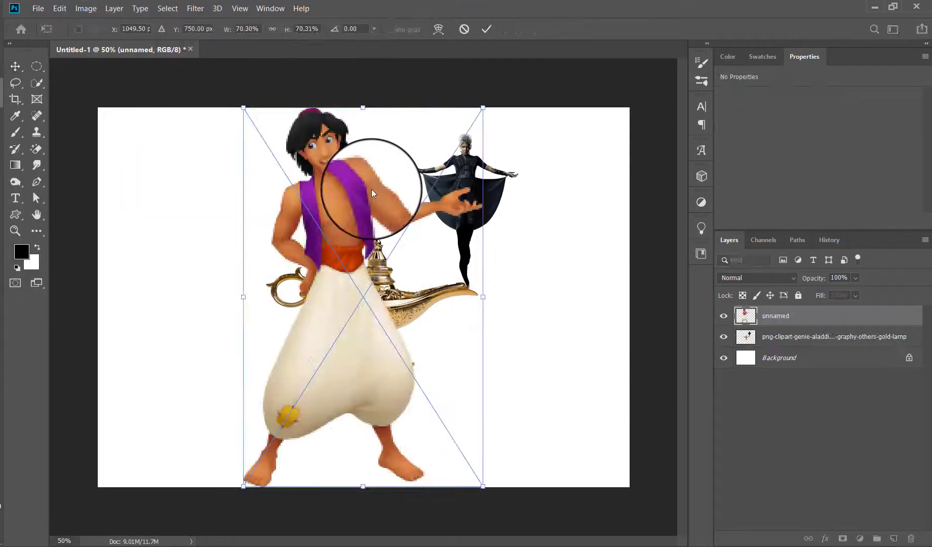
left_click_drag(246, 296, 79, 296)
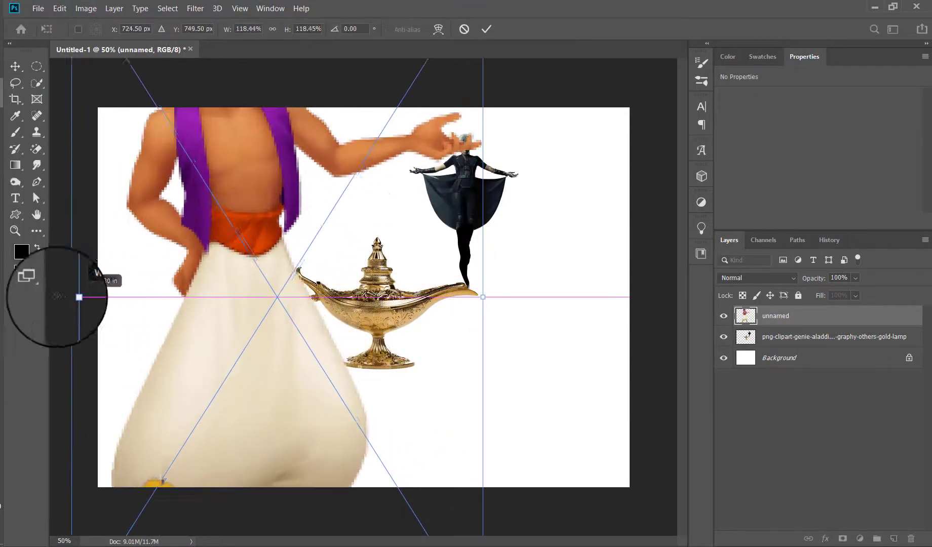
left_click_drag(283, 190, 296, 479)
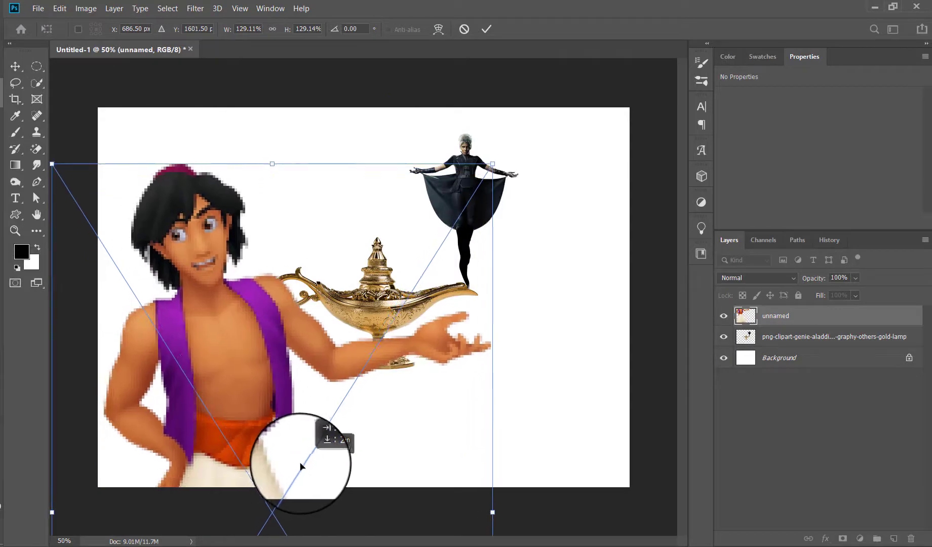
mouse_move(502, 166)
left_mouse_down()
mouse_move(521, 156)
mouse_move(524, 138)
left_mouse_up()
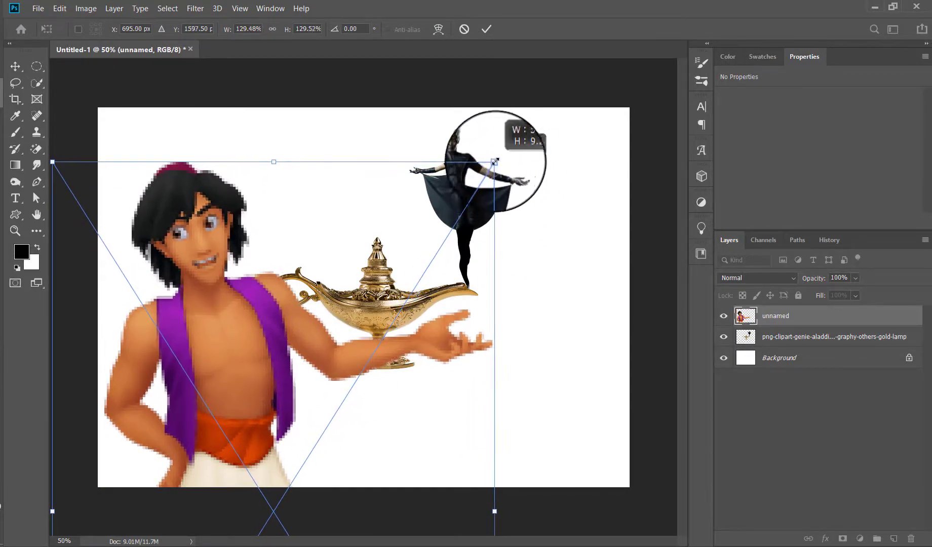
left_click_drag(429, 231, 409, 278)
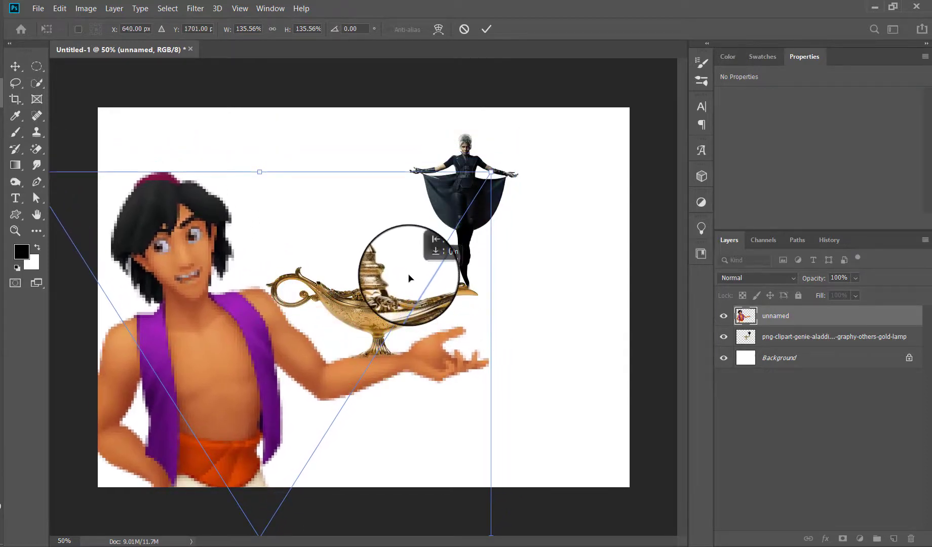
left_click(486, 29)
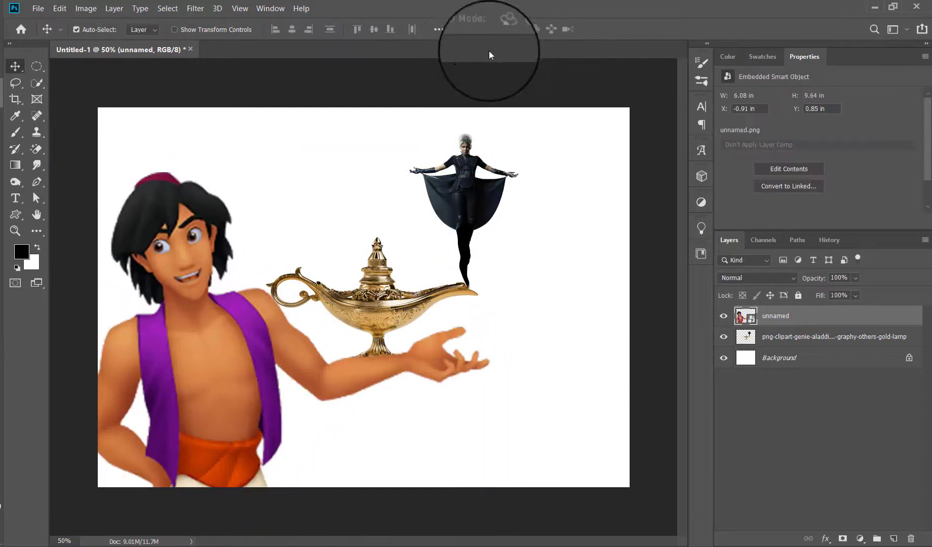
left_click_drag(349, 280, 406, 254)
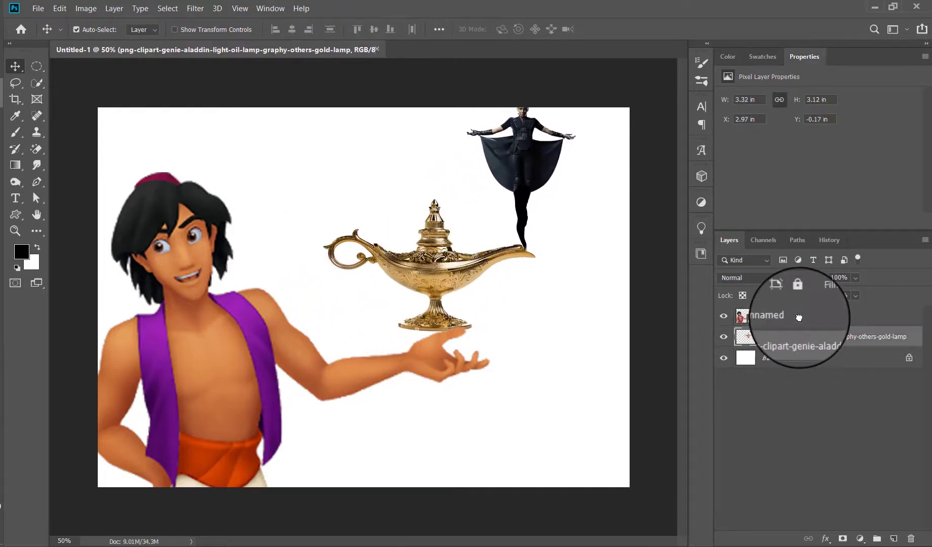
Stack the Aladdin layer beneath the lamp layer and rest the lamp on his palm.
left_click_drag(799, 313, 798, 343)
left_click_drag(452, 263, 457, 290)
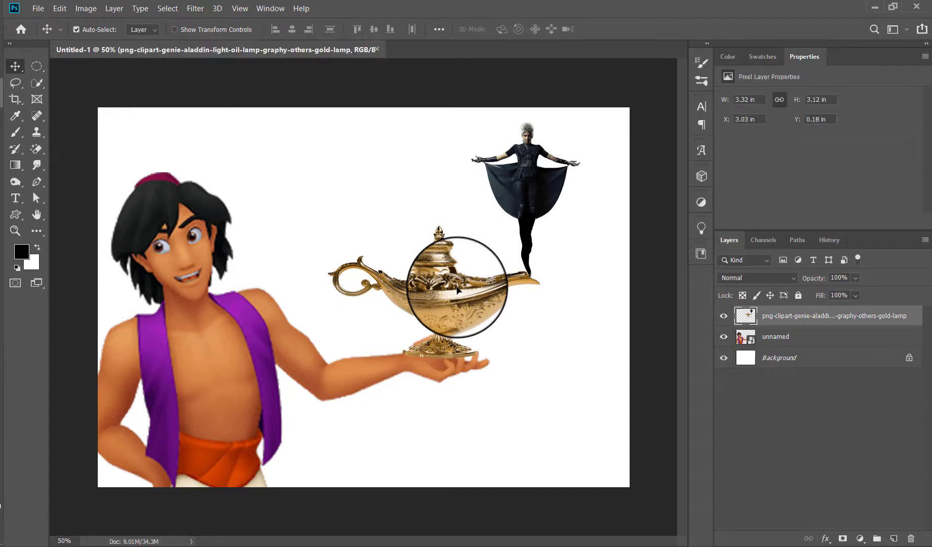
Add a layer mask to the lamp layer and paint out its base over Aladdin's fingers.
left_click(18, 135)
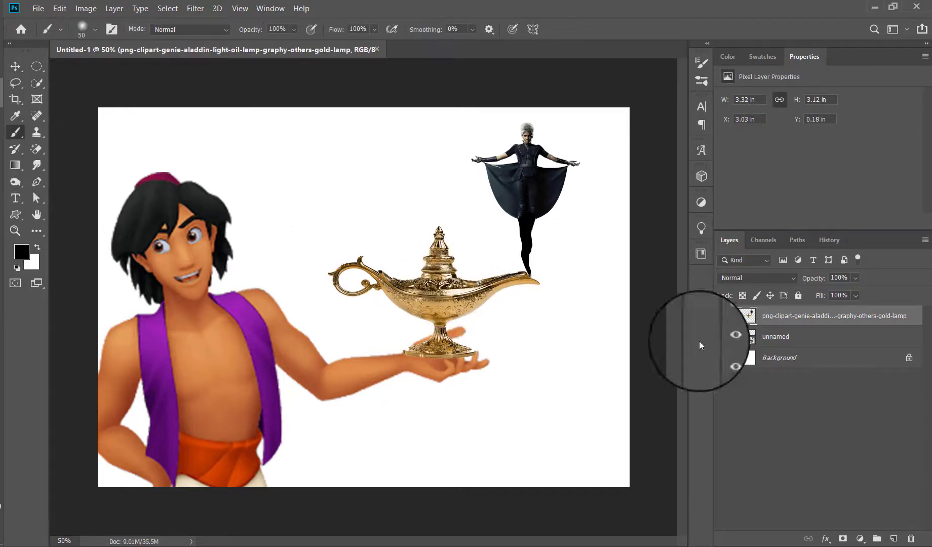
left_click(849, 540)
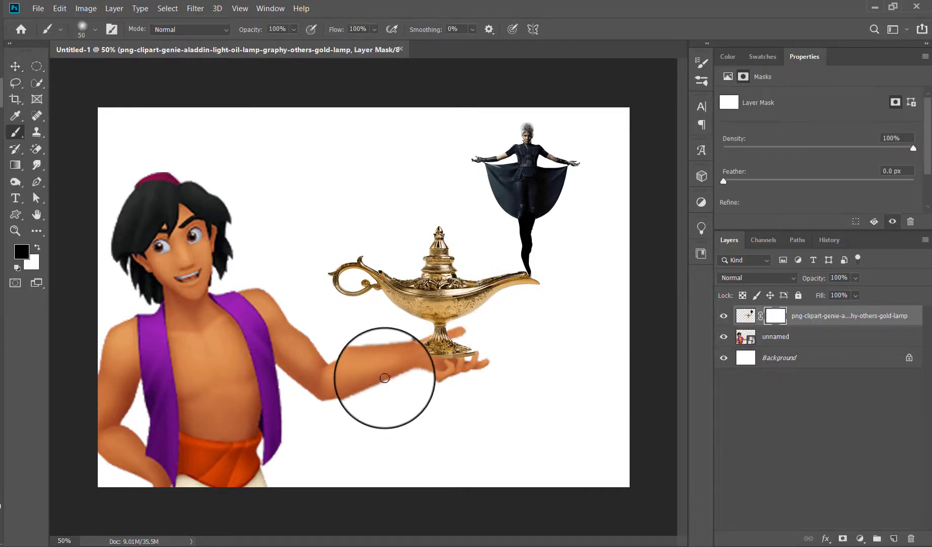
left_click_drag(442, 361, 475, 359)
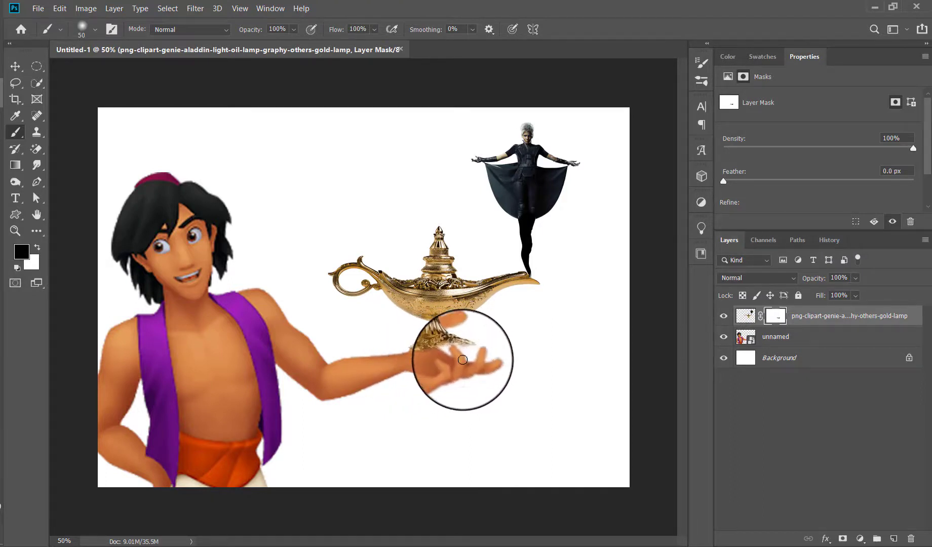
Nudge the lamp slightly down into Aladdin's palm.
left_click(15, 66)
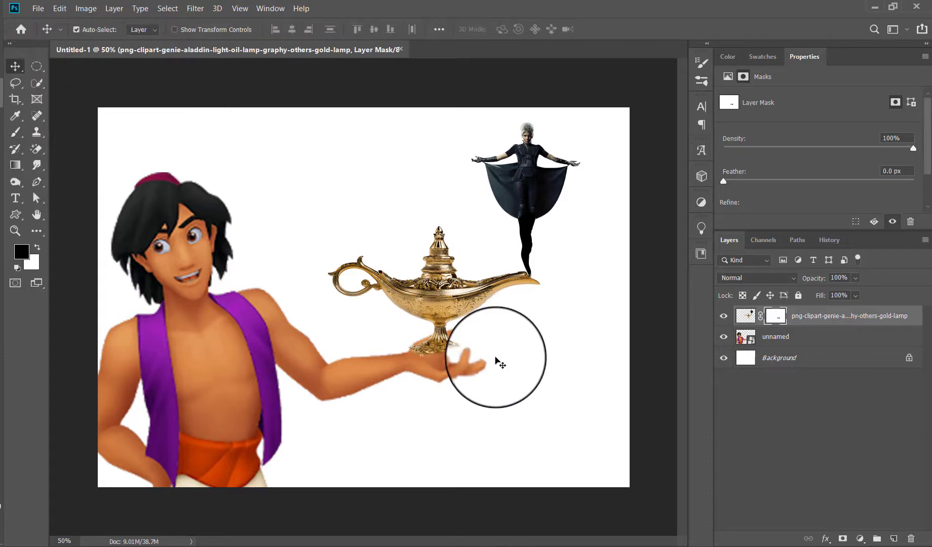
left_click_drag(448, 349, 447, 353)
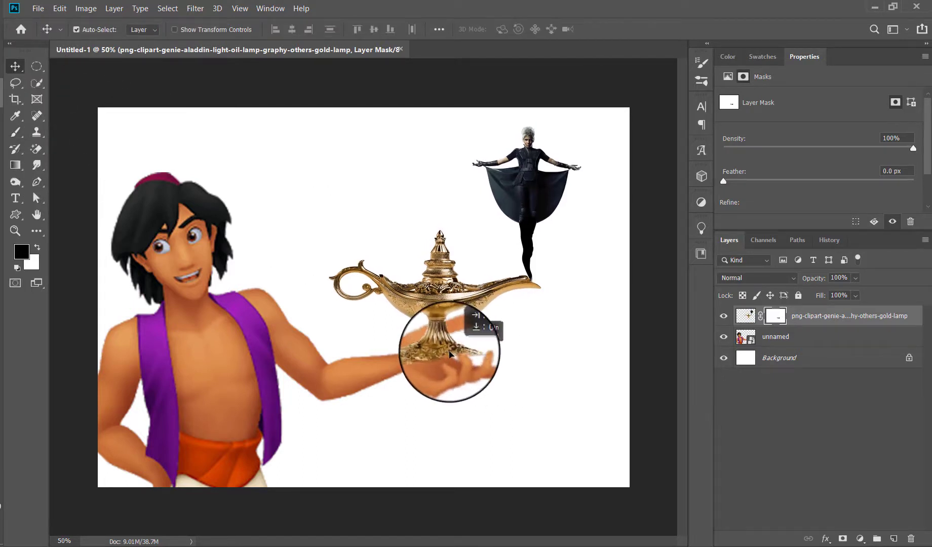
left_click_drag(446, 353, 449, 356)
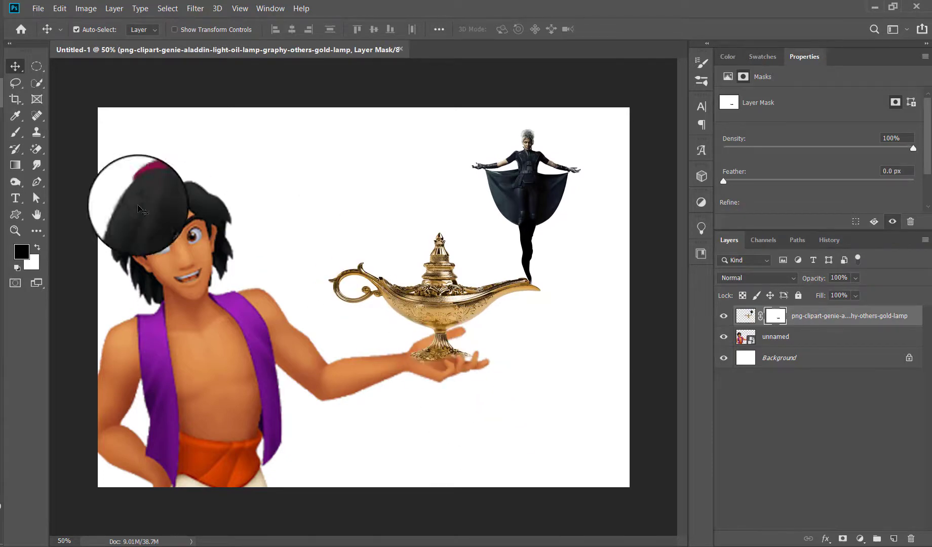
left_click(14, 133)
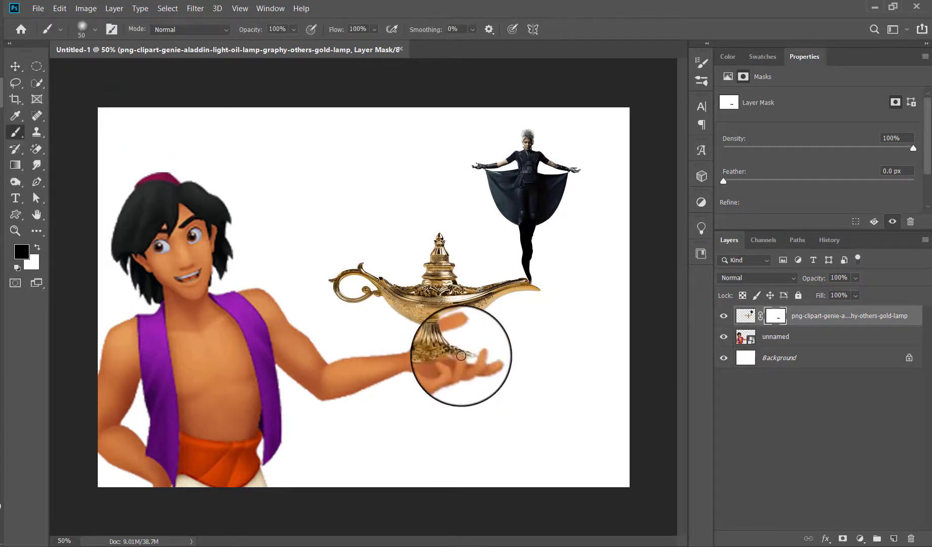